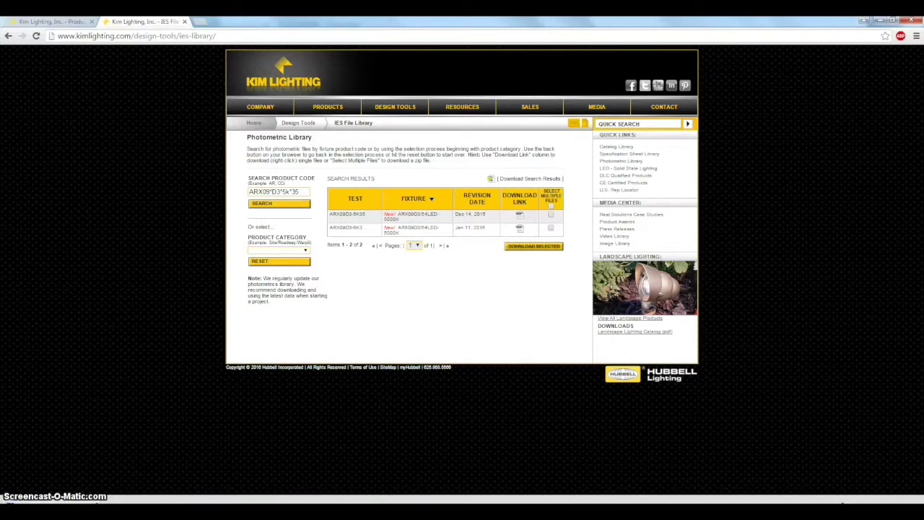
# Switch from the Kim Lighting IES results in Chrome to the AGi32 site-plan project
pyautogui.click(224, 469)
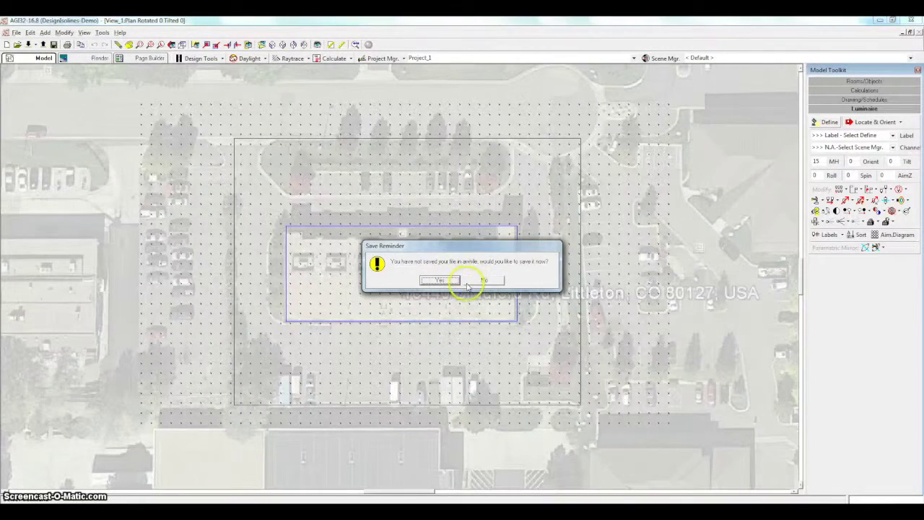
# Dismiss the save reminder and define a luminaire type from the am09d3-5k35 IES file in Downloads
pyautogui.click(442, 280)
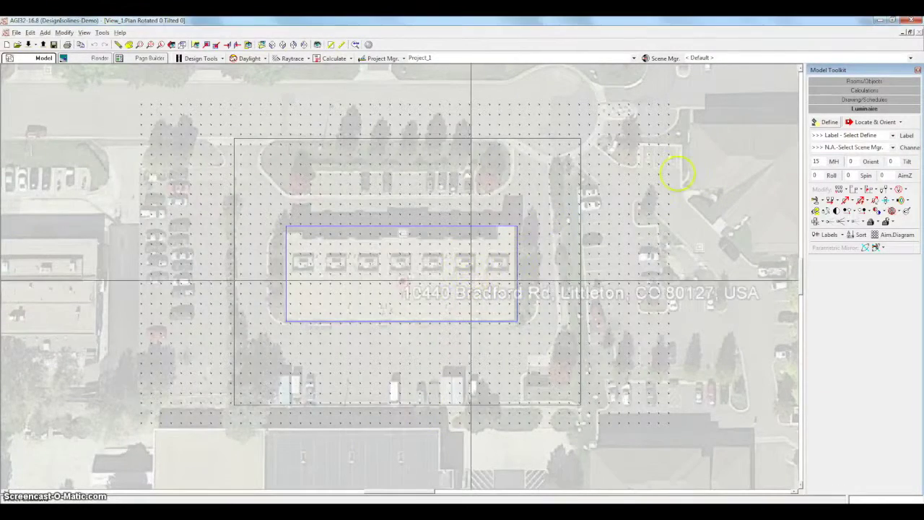
pyautogui.click(829, 124)
pyautogui.click(454, 116)
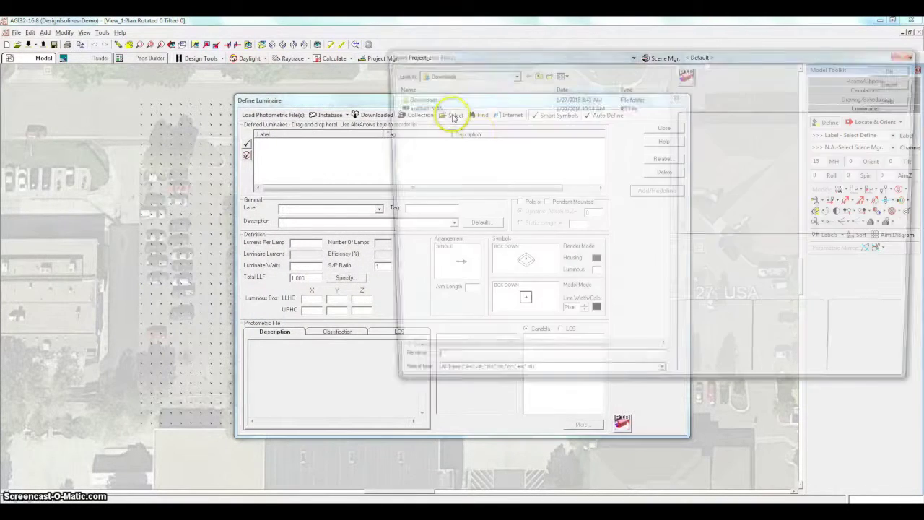
pyautogui.click(438, 107)
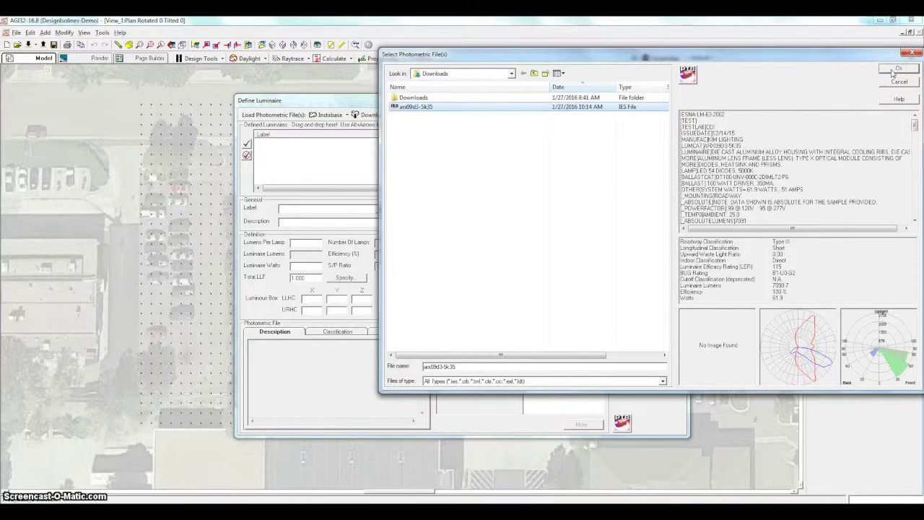
pyautogui.click(892, 70)
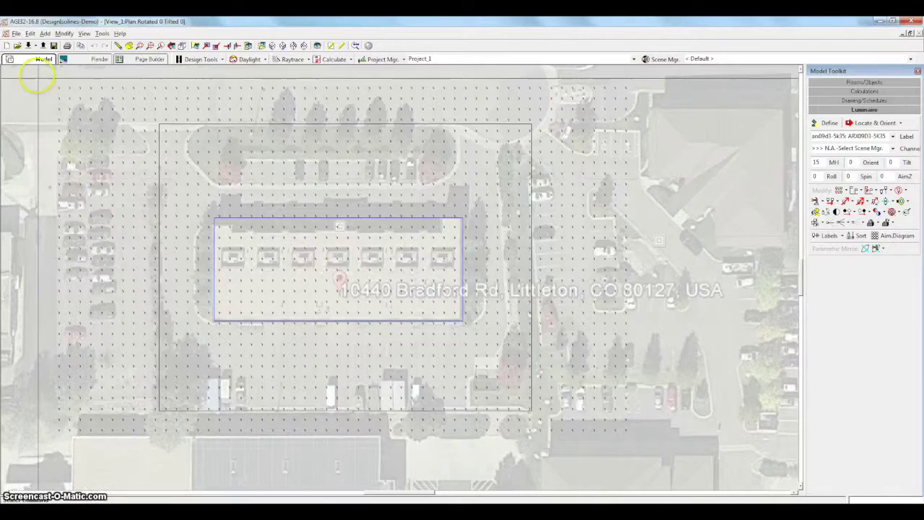
# Import the AGI file 3x3-350mA-5K-Import_AreaFinal from the Ft Group files folder
pyautogui.click(16, 34)
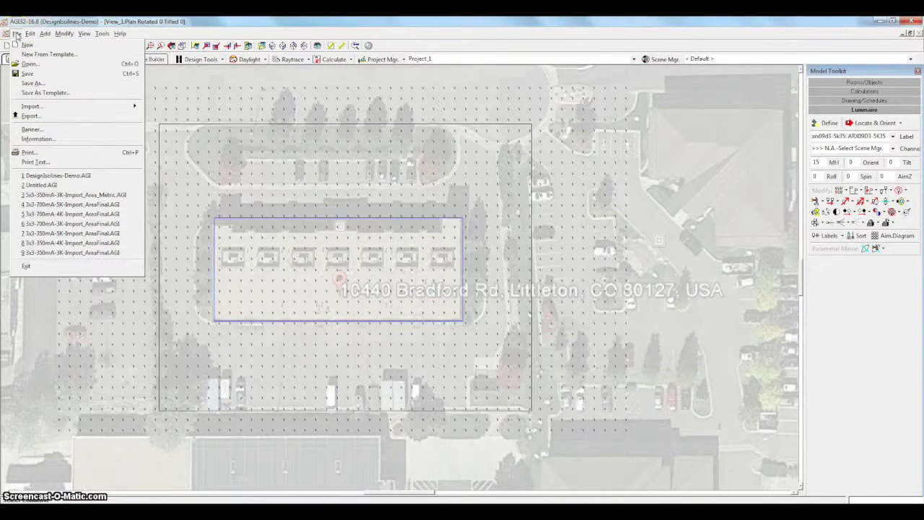
pyautogui.moveTo(42, 109)
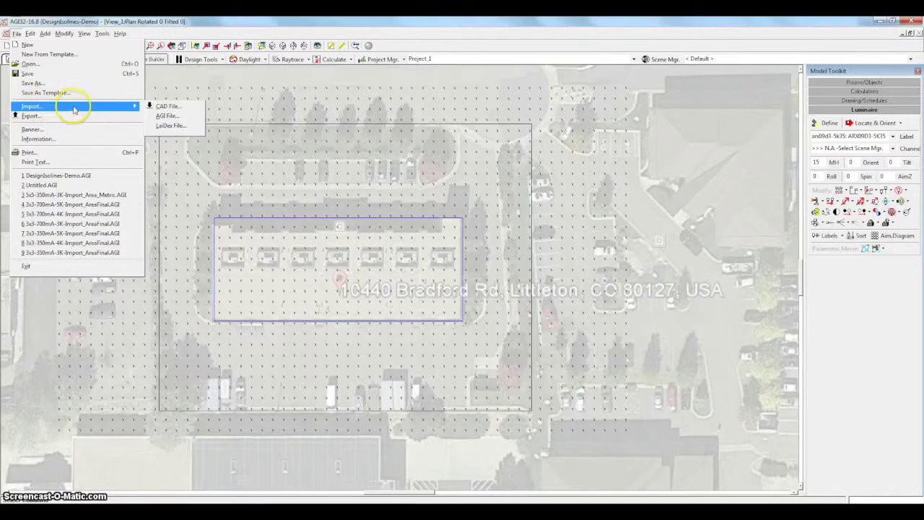
pyautogui.click(166, 116)
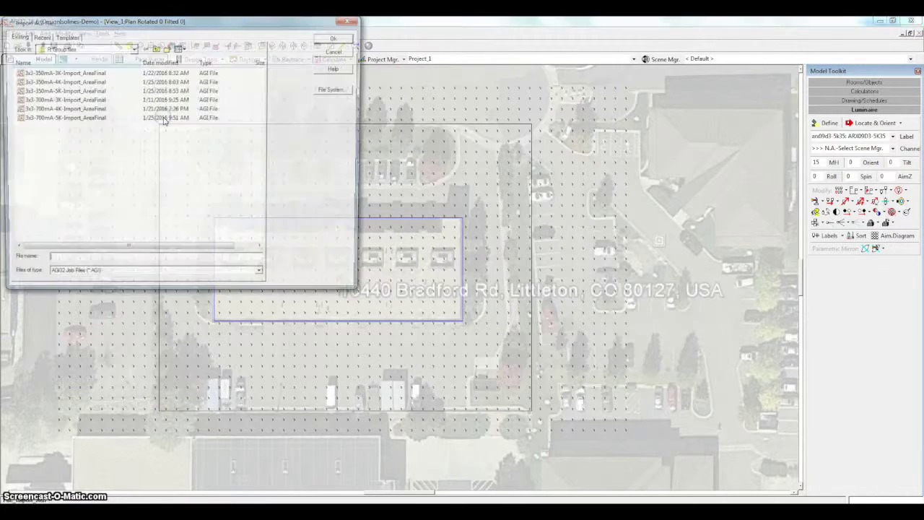
pyautogui.click(156, 48)
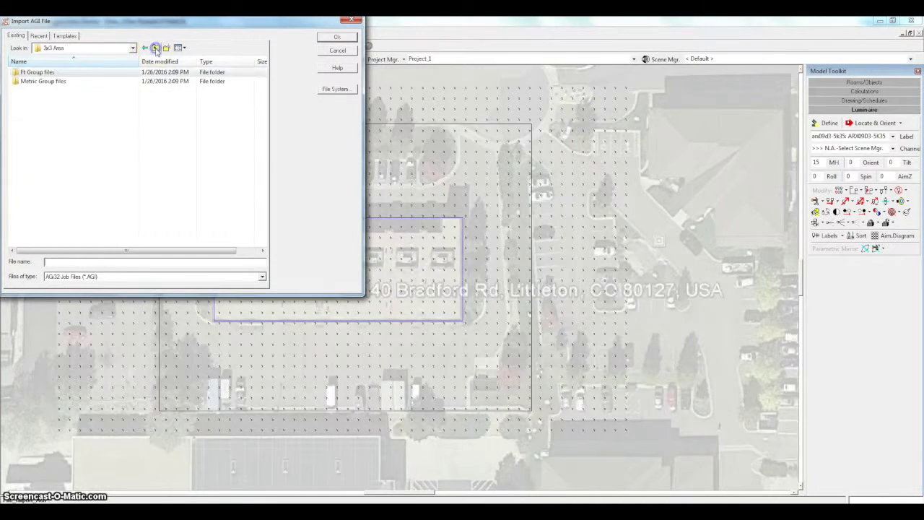
pyautogui.click(102, 84)
pyautogui.doubleClick(103, 84)
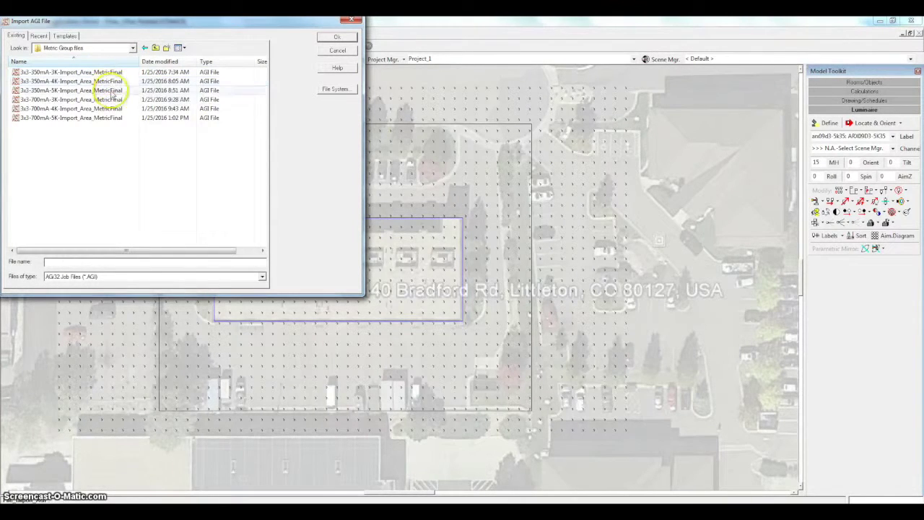
pyautogui.click(155, 47)
pyautogui.click(100, 73)
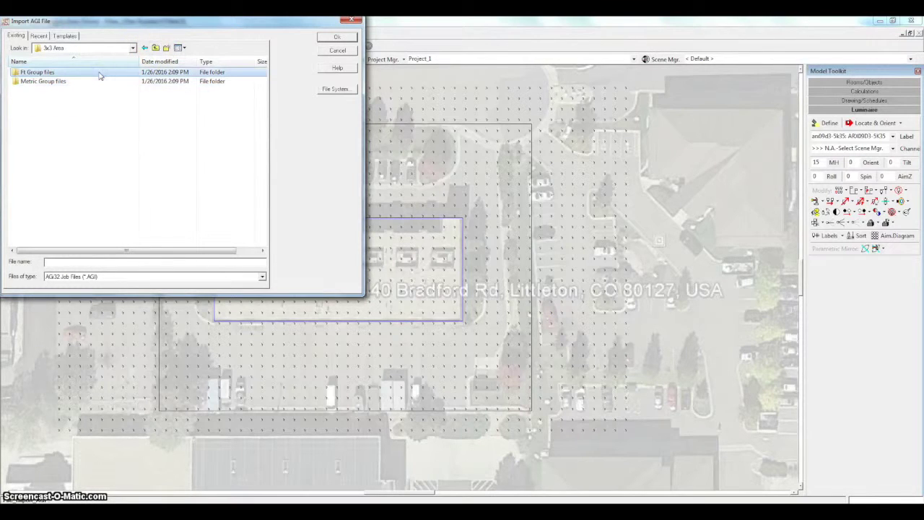
pyautogui.doubleClick(99, 73)
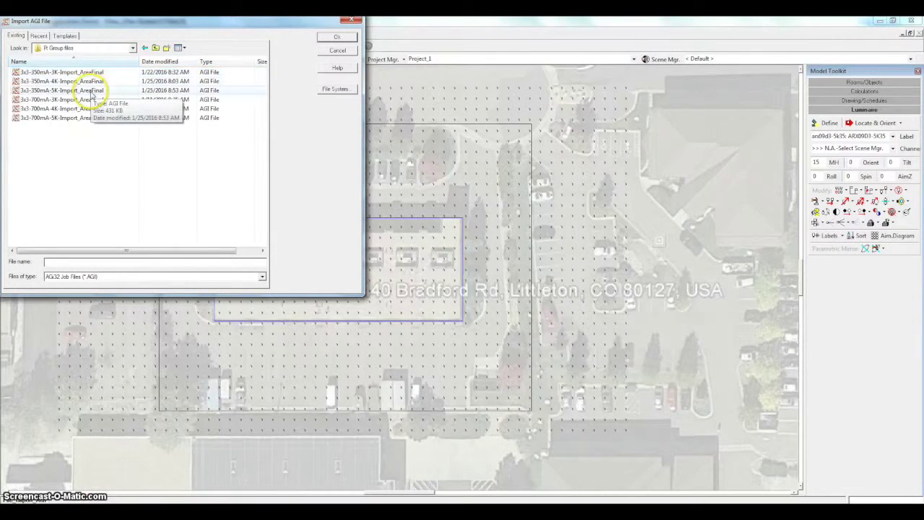
pyautogui.click(92, 91)
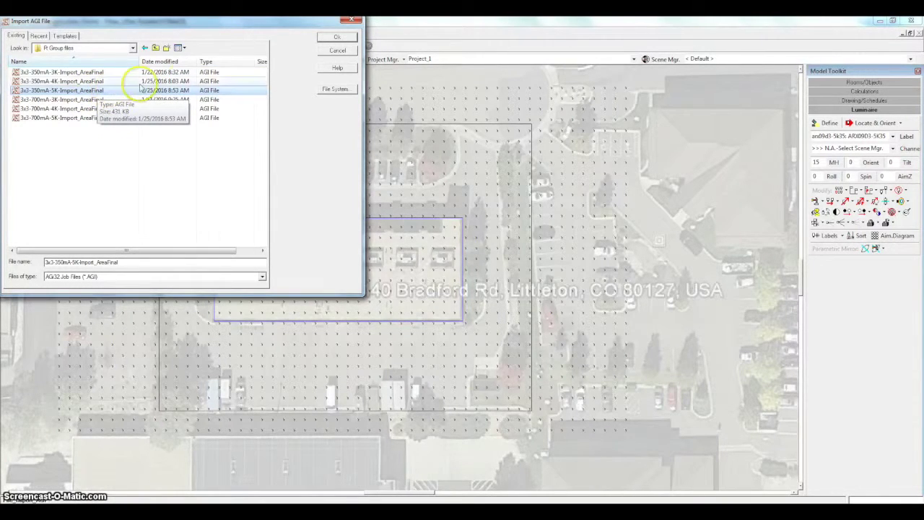
pyautogui.click(322, 42)
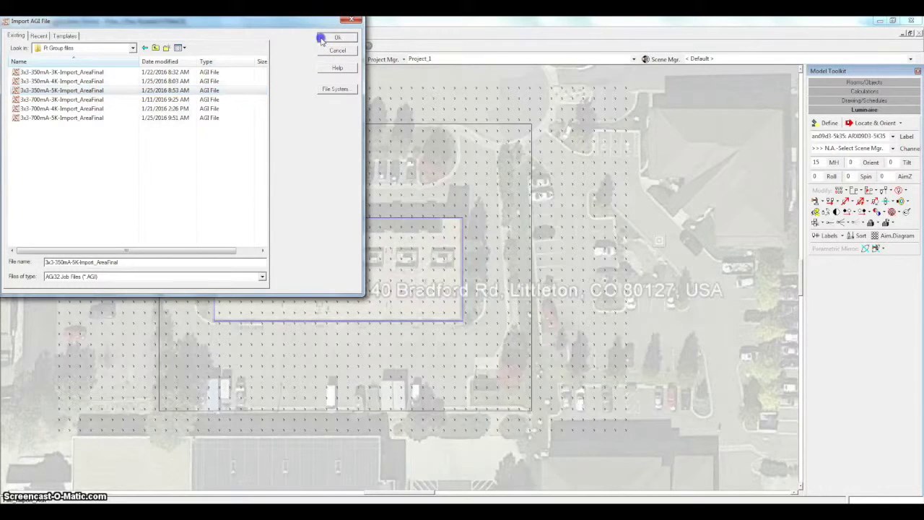
pyautogui.click(330, 109)
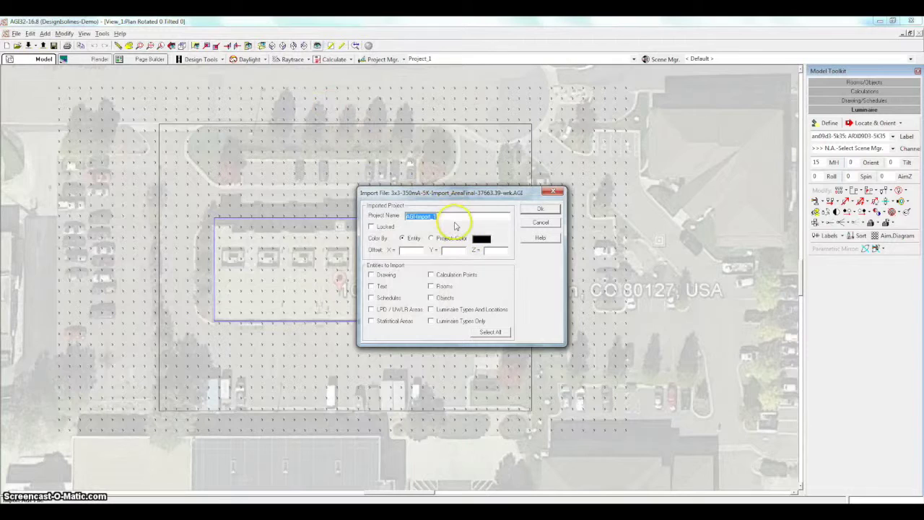
# Import with Luminaire Types Only ticked, adding the ARX09D5-5K35 Group luminaire
pyautogui.click(443, 223)
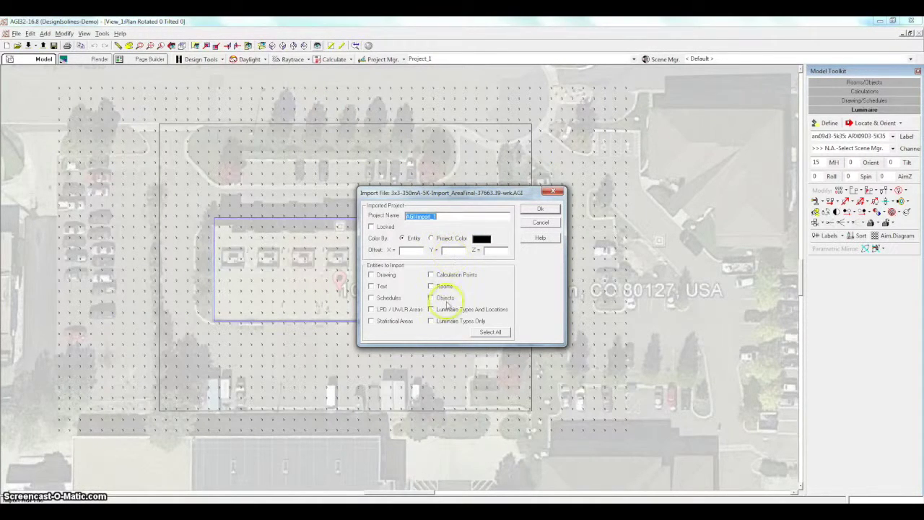
pyautogui.click(431, 321)
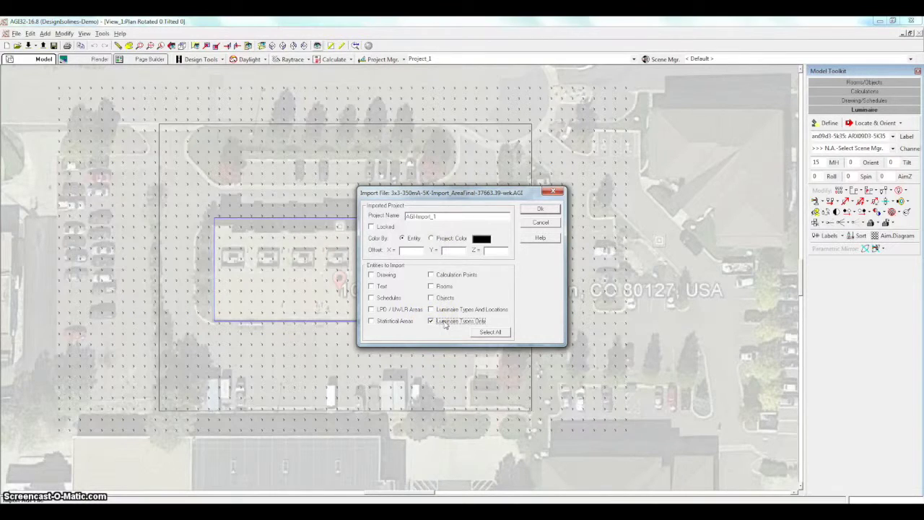
pyautogui.click(543, 210)
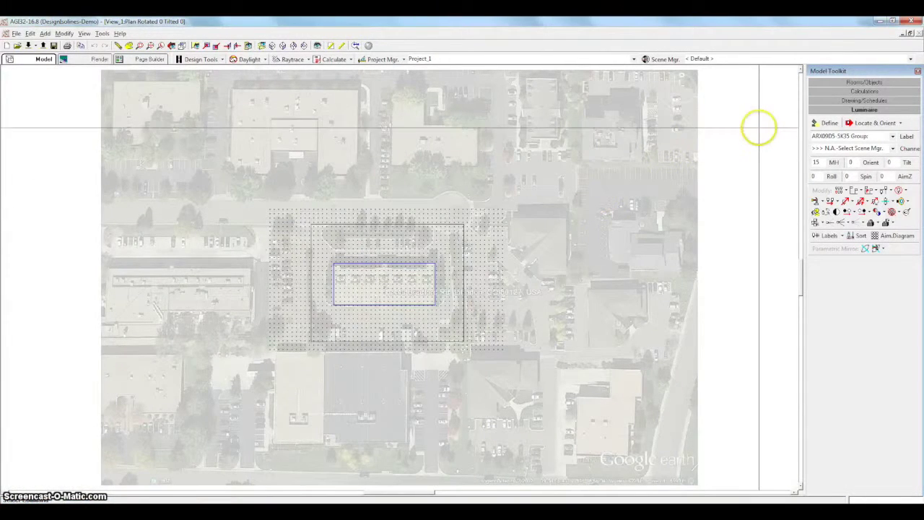
# Sort the defined luminaires by label and inspect the 6LED-350mA SLED label and 6.8 wattage
pyautogui.click(815, 124)
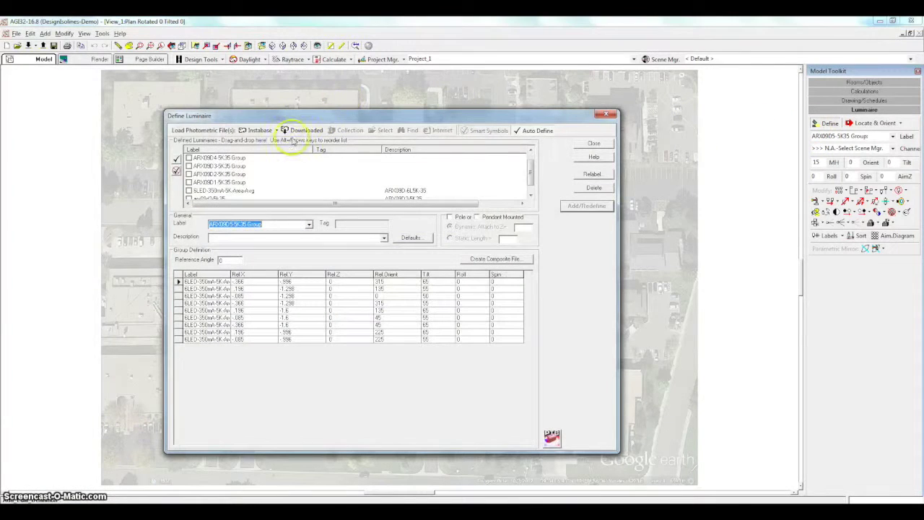
pyautogui.click(280, 158)
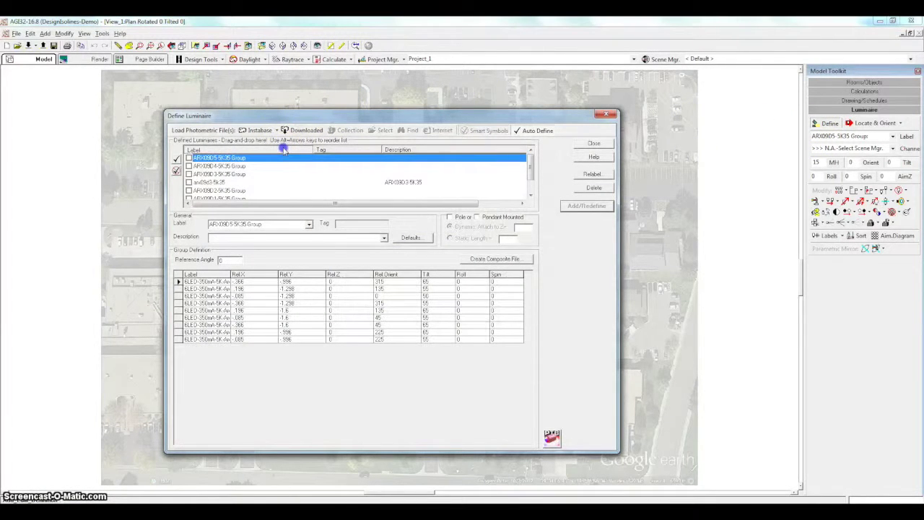
pyautogui.click(284, 149)
pyautogui.click(267, 158)
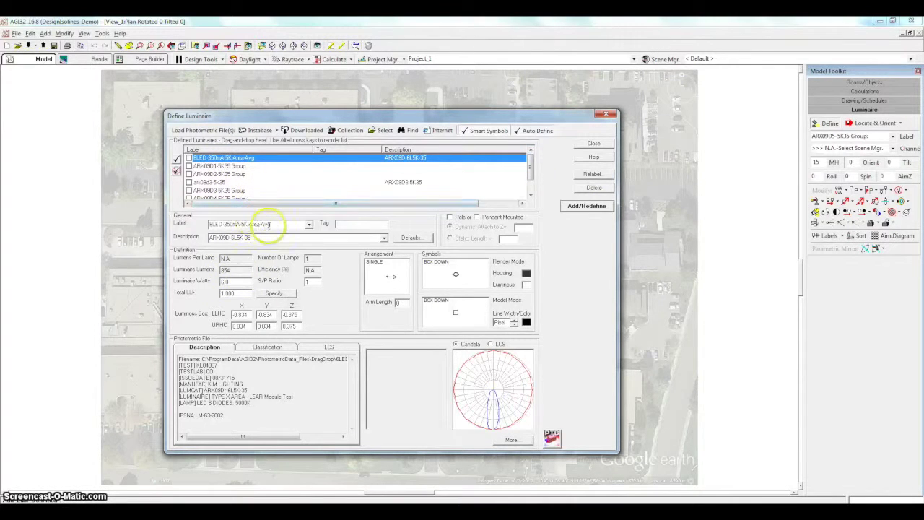
pyautogui.doubleClick(273, 224)
pyautogui.click(271, 229)
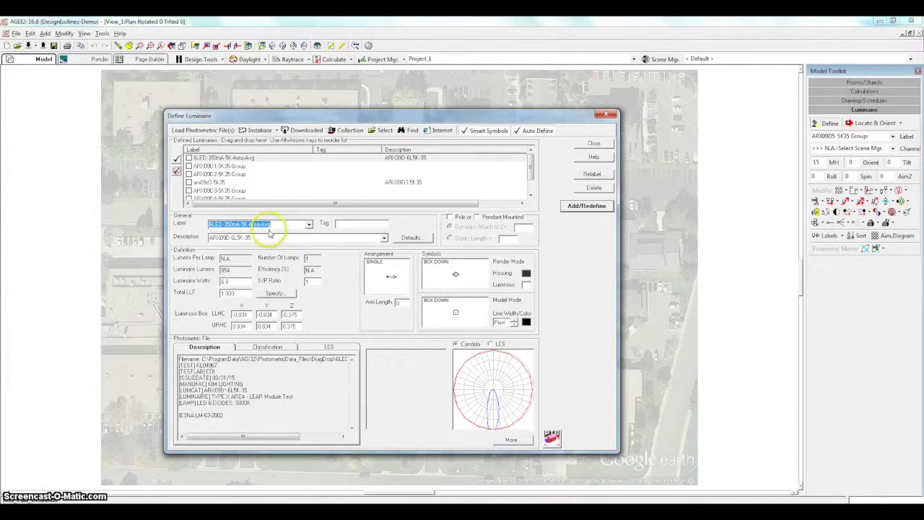
pyautogui.click(260, 234)
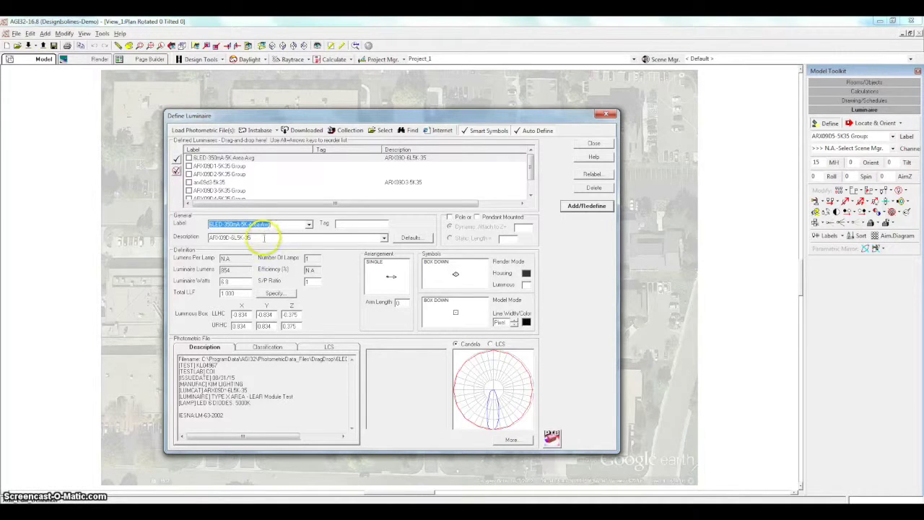
pyautogui.doubleClick(234, 281)
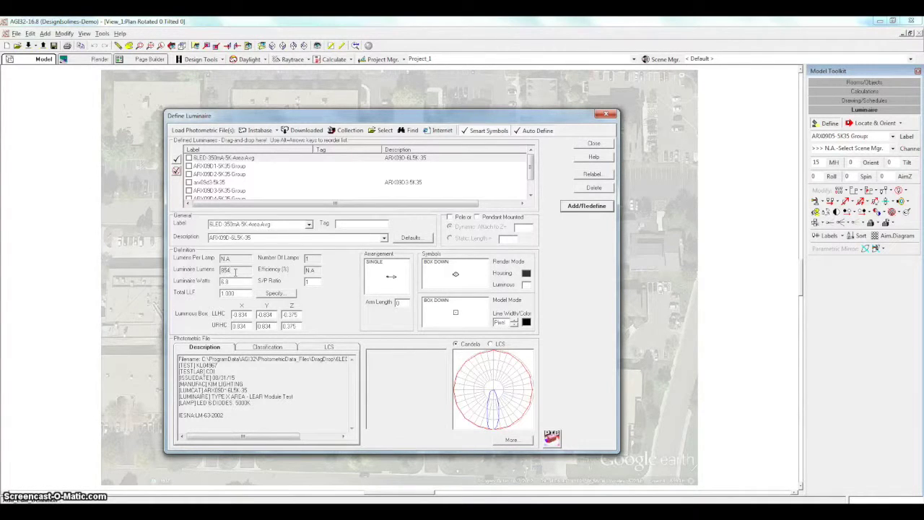
pyautogui.click(235, 271)
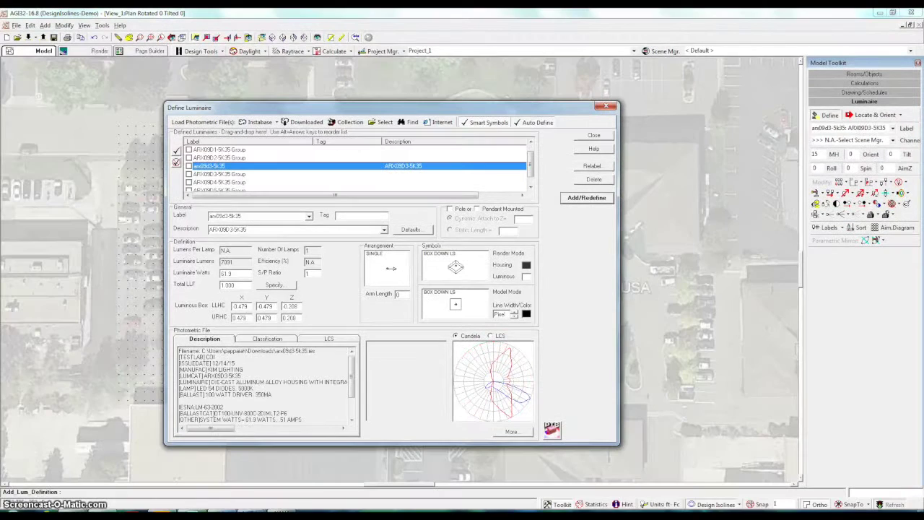
# View the an09d3-5K35 definition, then the ARX09D3-5K35 Group's nine-fixture layout table
pyautogui.click(227, 167)
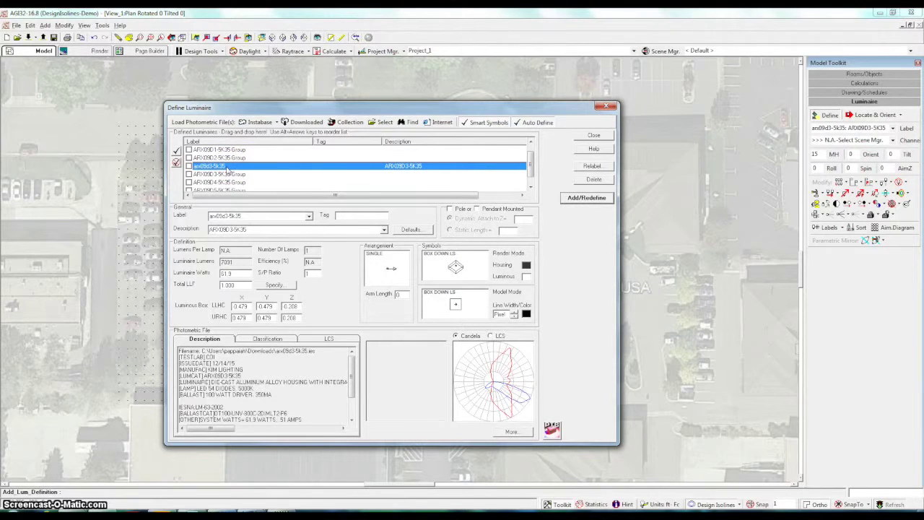
pyautogui.moveTo(228, 170); pyautogui.dragTo(246, 178)
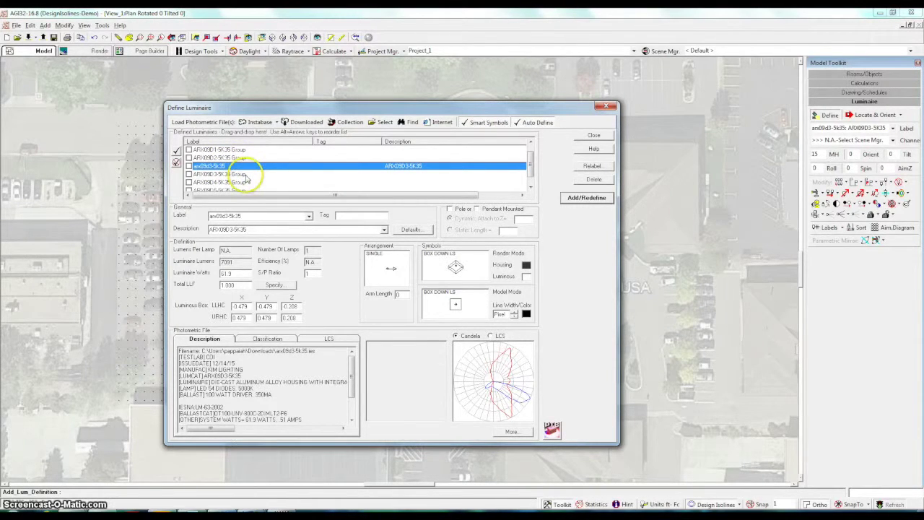
pyautogui.click(245, 176)
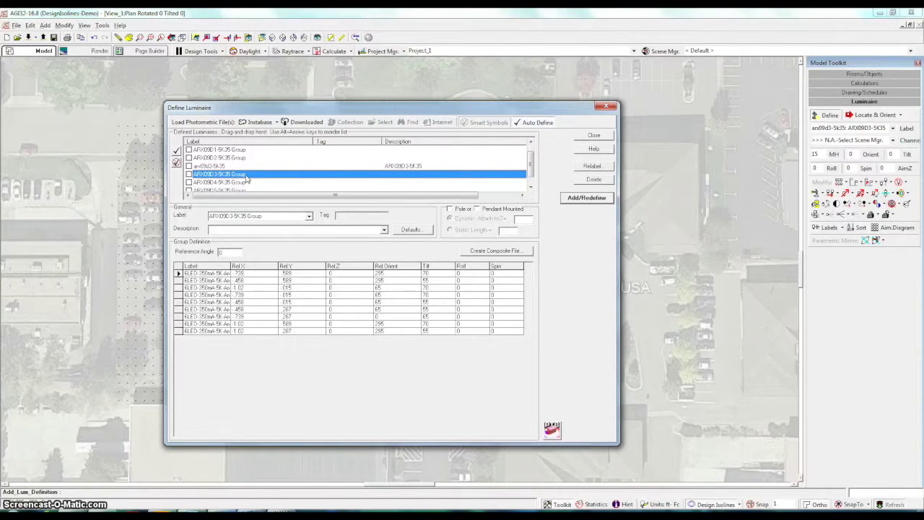
pyautogui.click(249, 179)
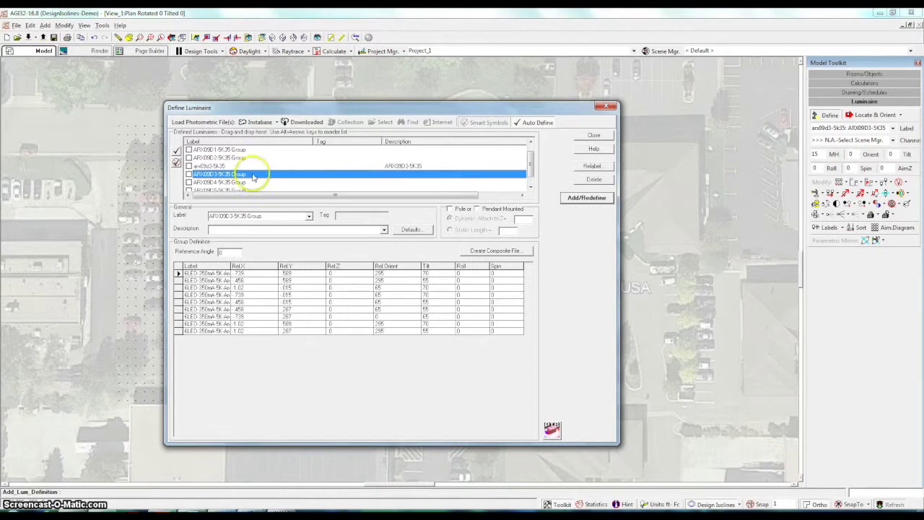
# Close Define Luminaire, save the project, and pick an09d3-5K35 at 15 mounting height
pyautogui.click(593, 135)
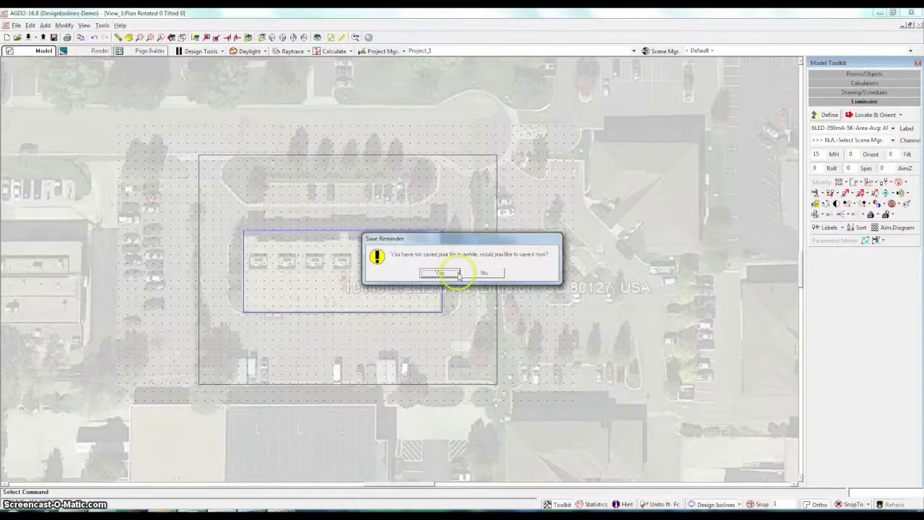
pyautogui.click(438, 273)
pyautogui.doubleClick(816, 154)
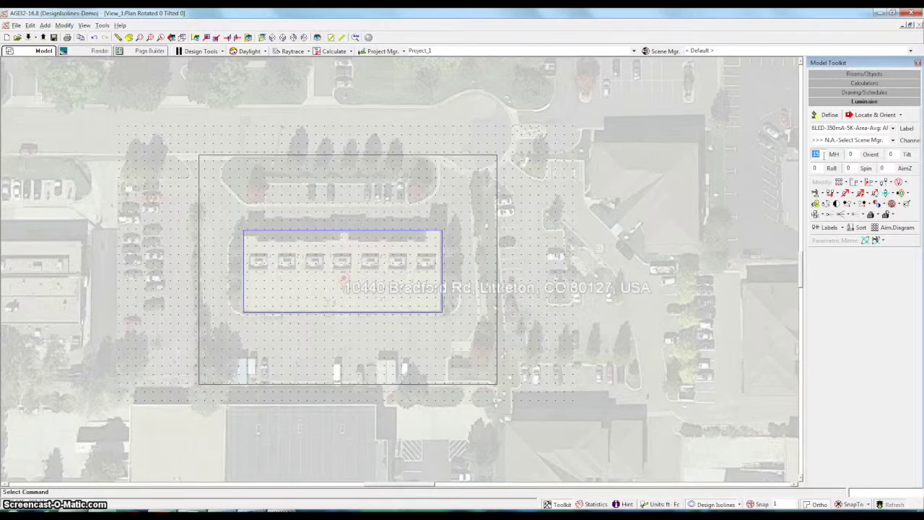
pyautogui.click(894, 128)
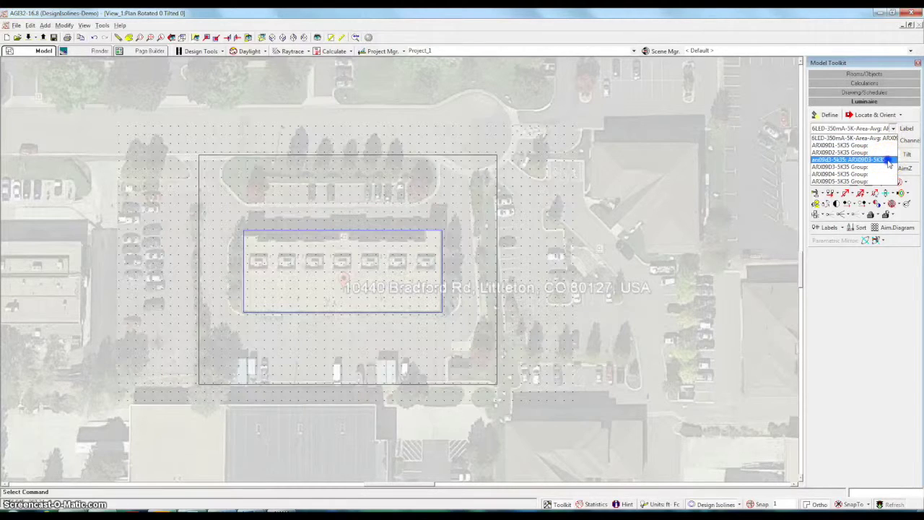
pyautogui.click(888, 160)
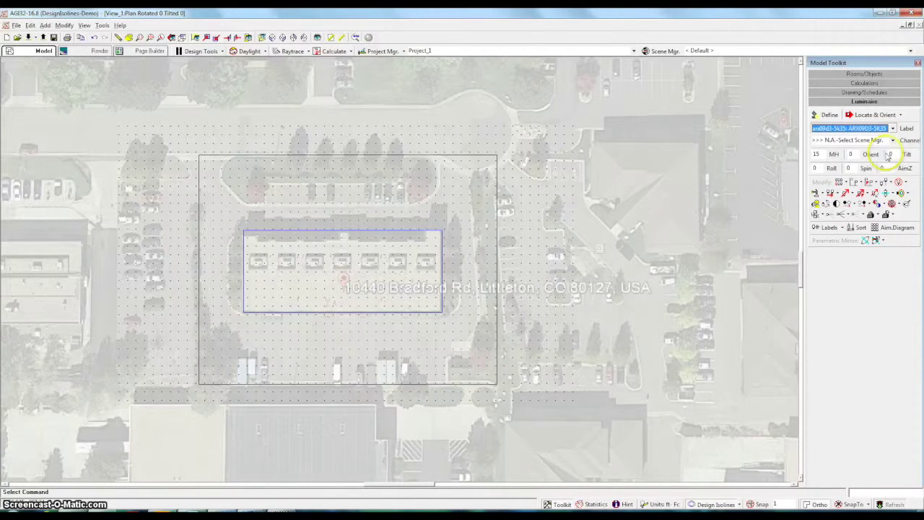
pyautogui.click(872, 117)
# Locate and aim four an09d3-5K35 luminaires around the parking lot with Locate & Orient
pyautogui.click(872, 116)
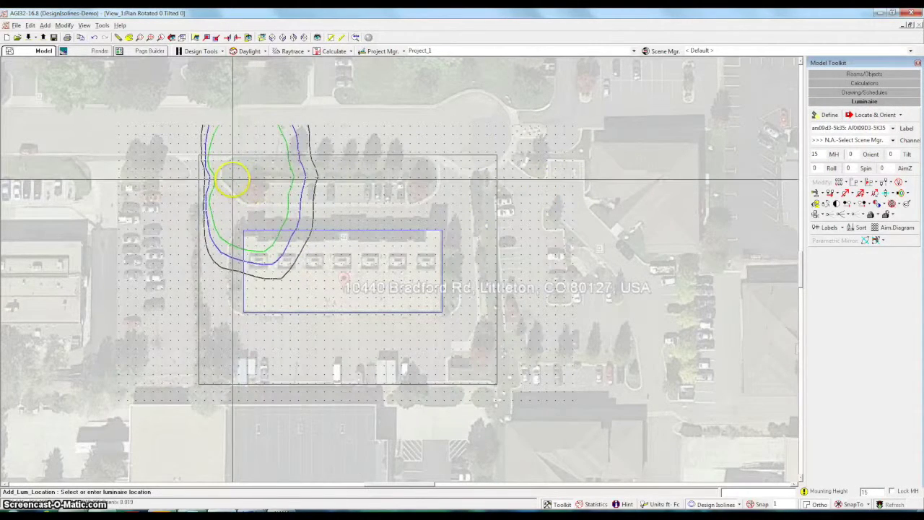
pyautogui.click(252, 173)
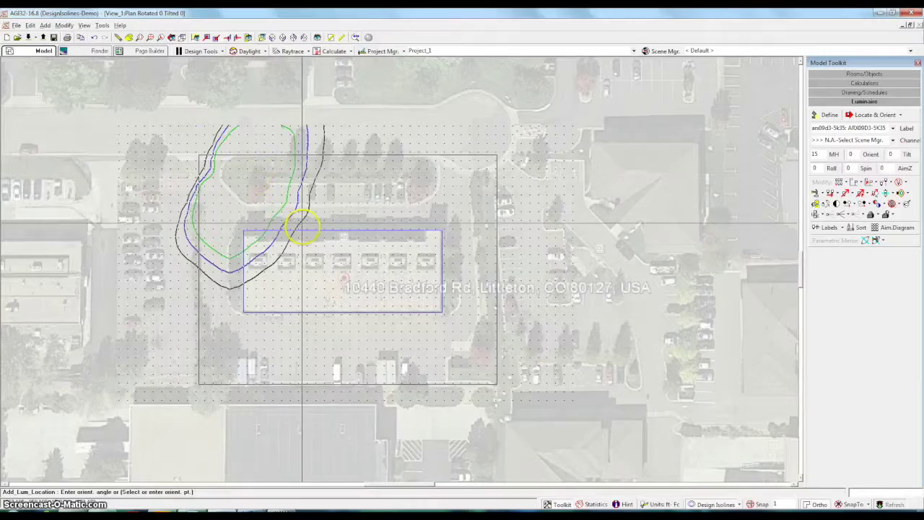
pyautogui.moveTo(288, 282); pyautogui.dragTo(289, 297)
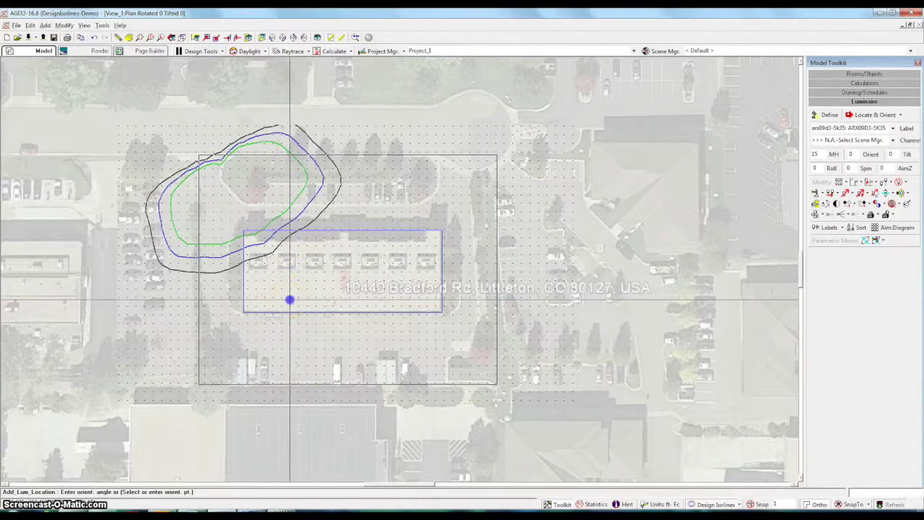
pyautogui.click(290, 299)
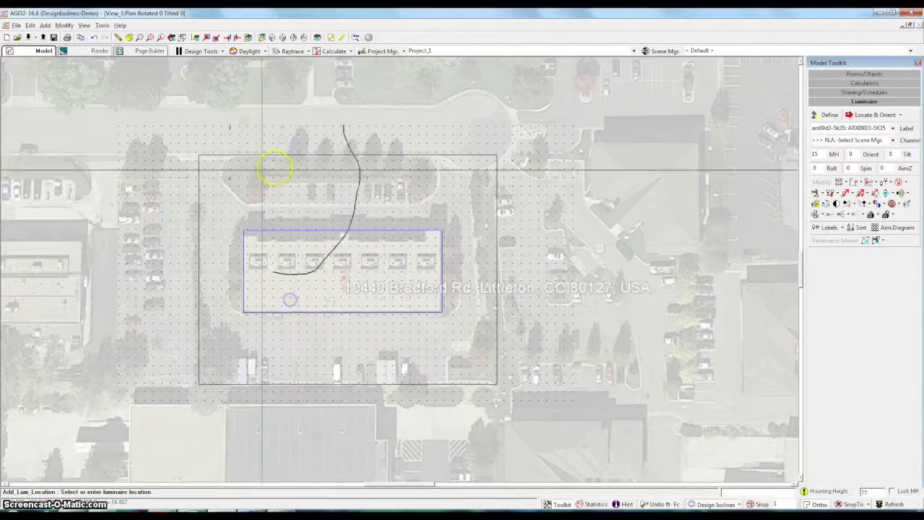
pyautogui.click(413, 183)
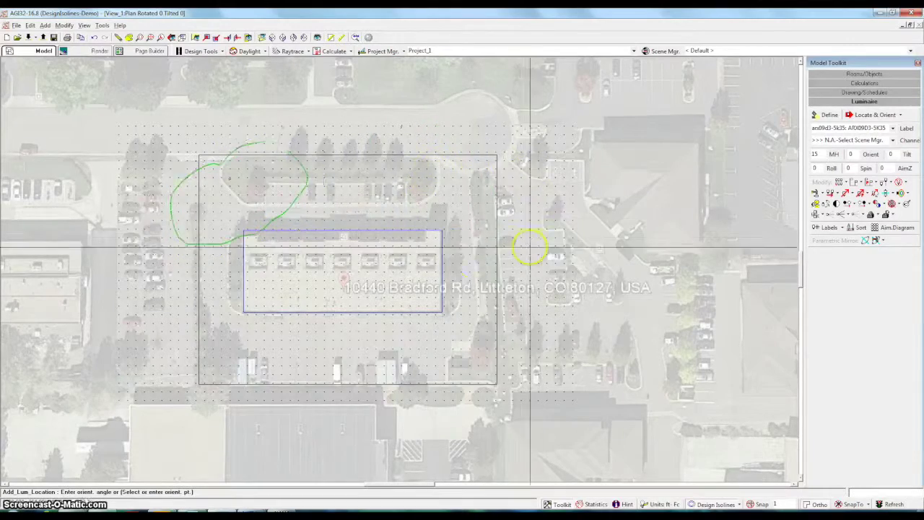
pyautogui.click(392, 341)
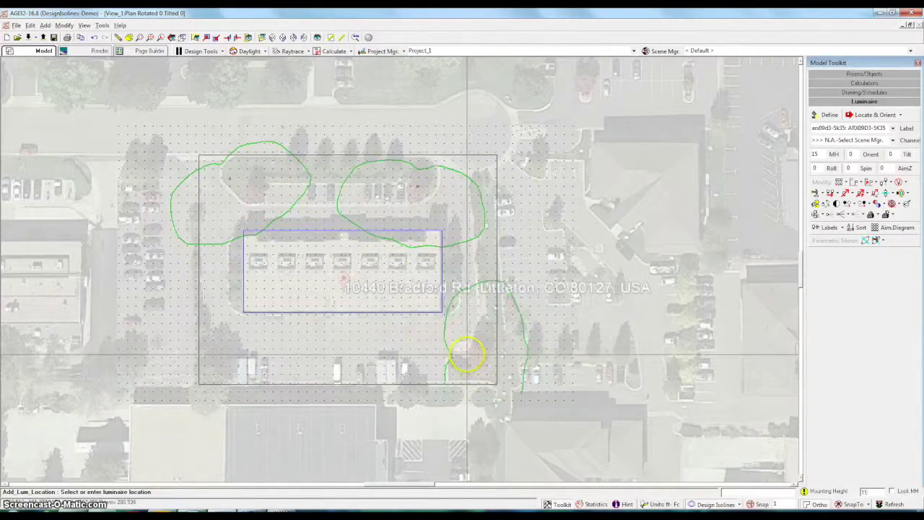
pyautogui.click(470, 349)
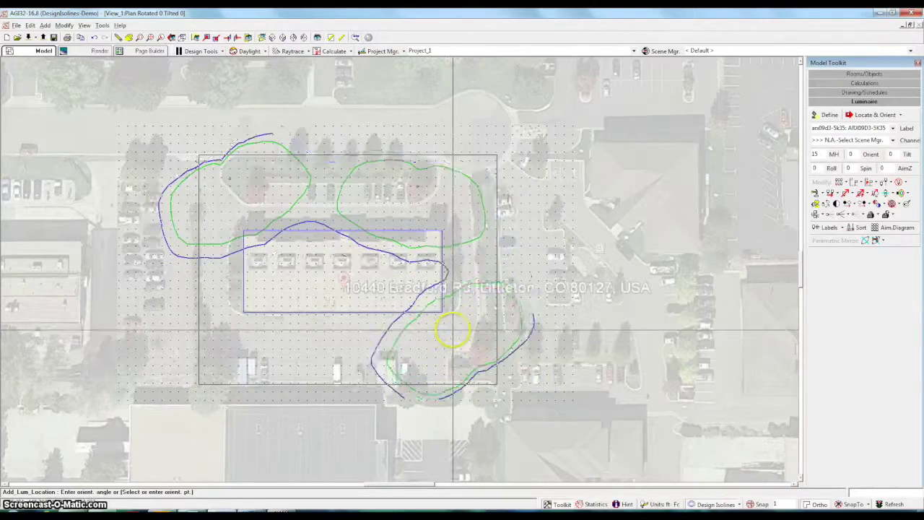
pyautogui.click(450, 330)
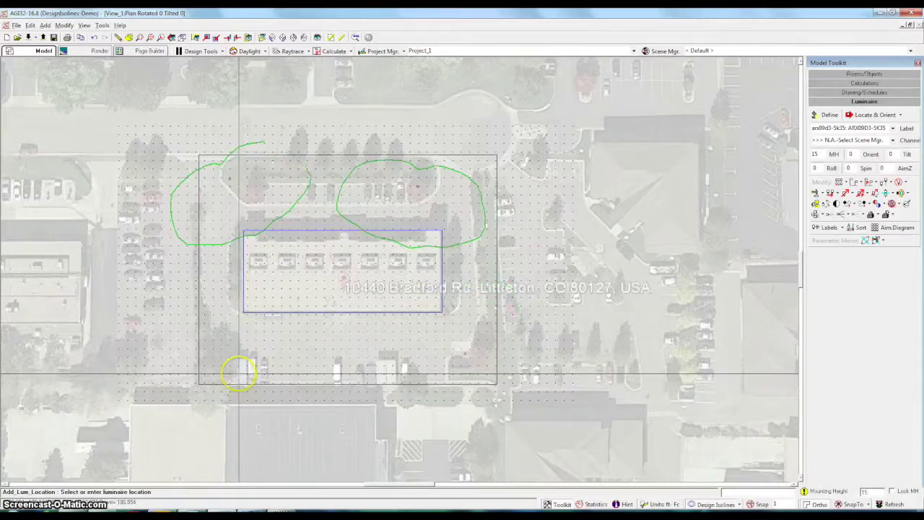
pyautogui.click(238, 370)
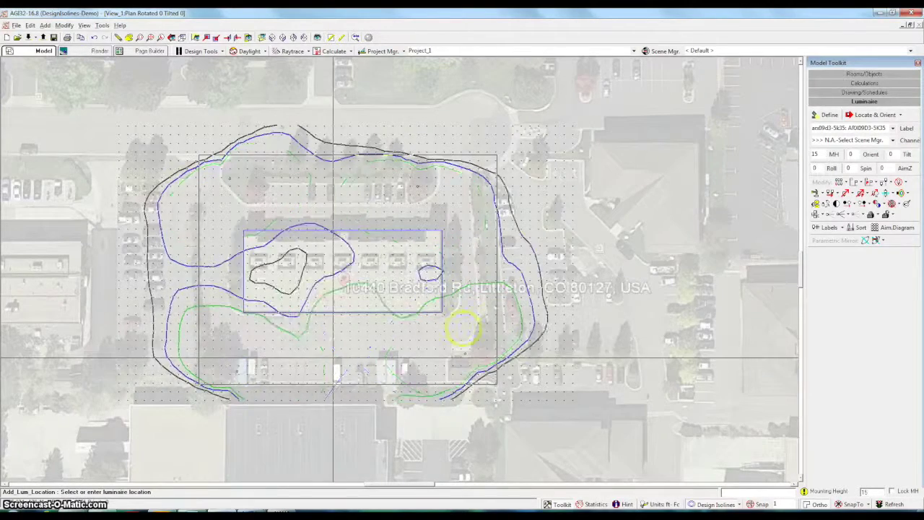
pyautogui.click(614, 262)
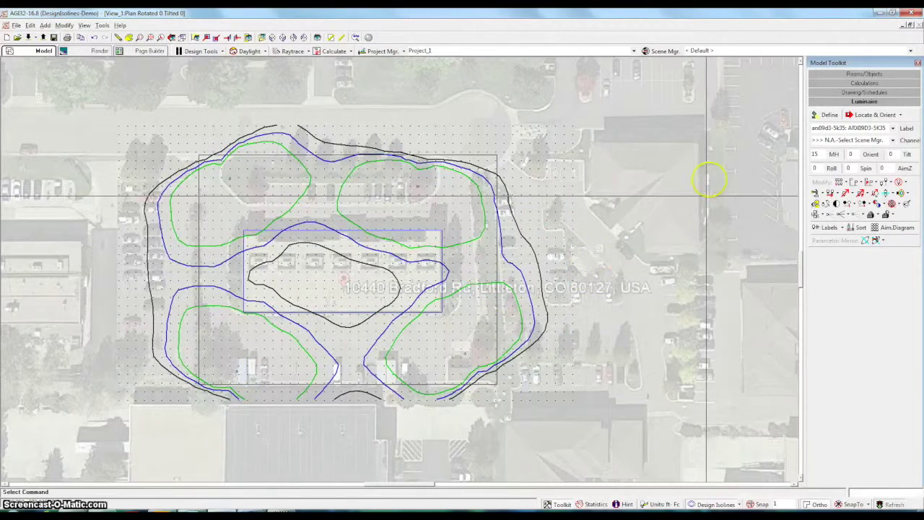